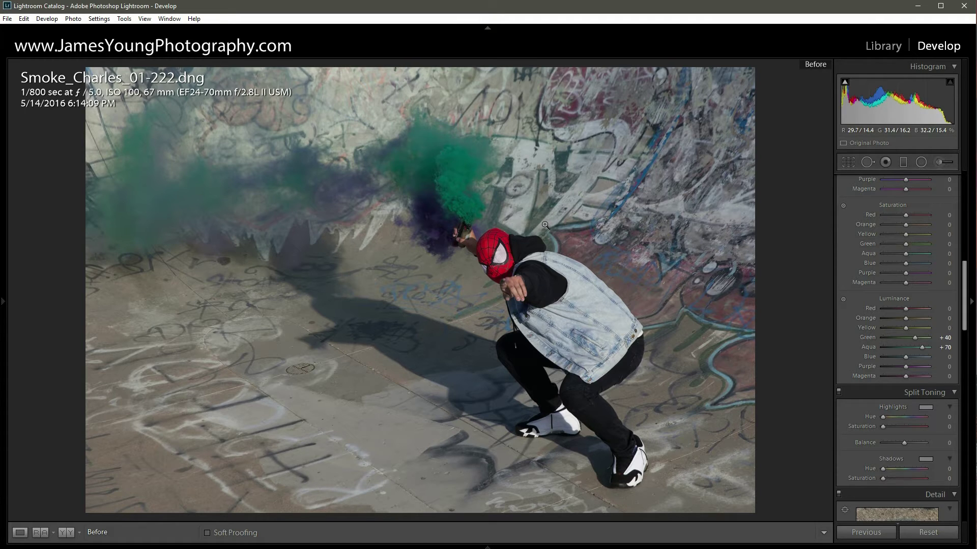
Compare the finished edit of the smoke photo with its original version.
key(backslash)
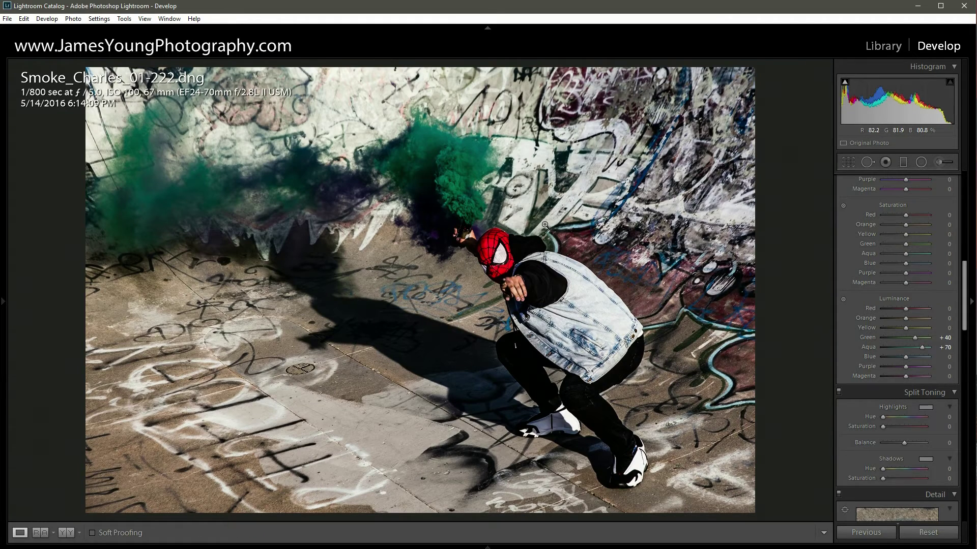
key(backslash)
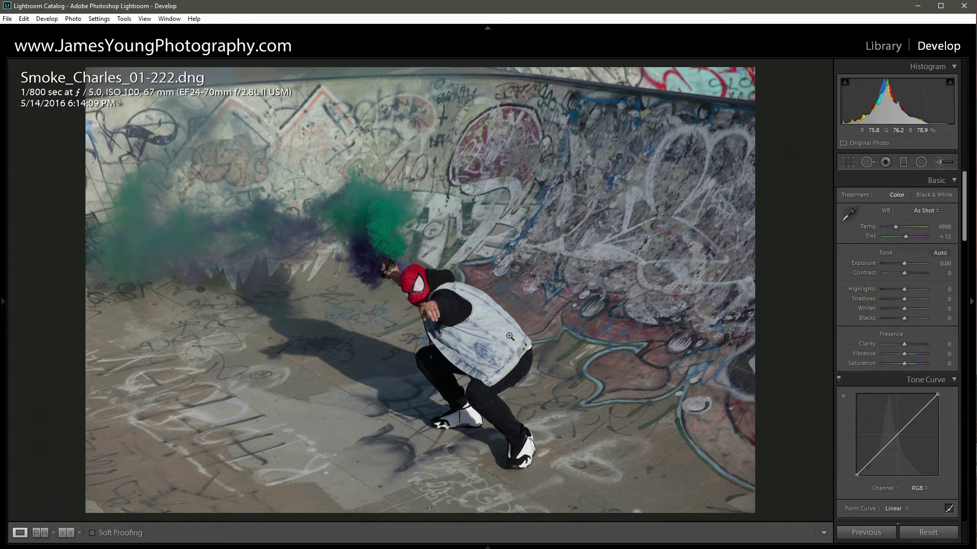
Crop the photo tighter around the crouching masked man and the smoke, keeping the original aspect ratio, and apply the crop.
click(847, 161)
drag(756, 66, 706, 120)
mouse_move(620, 183)
mouse_down()
mouse_move(623, 205)
mouse_move(630, 192)
mouse_up()
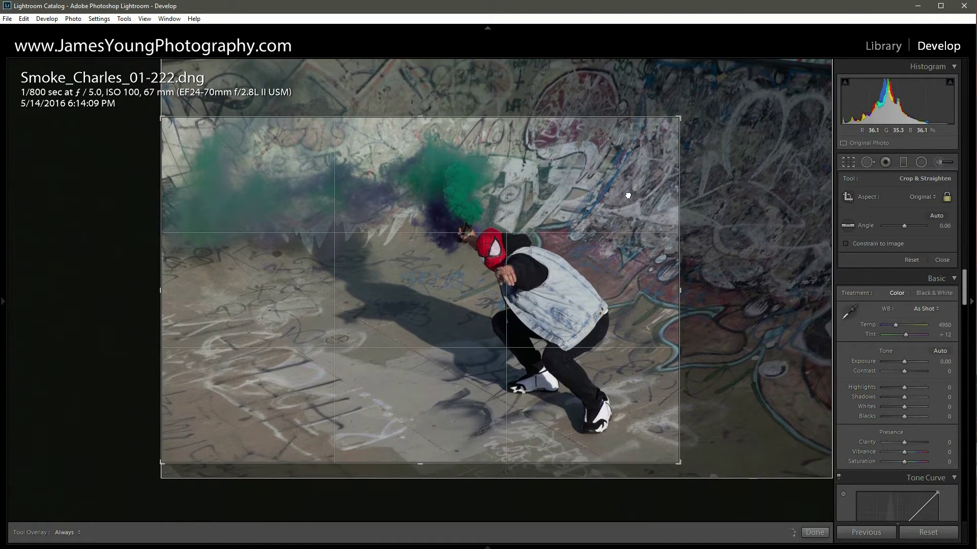
drag(538, 195, 538, 204)
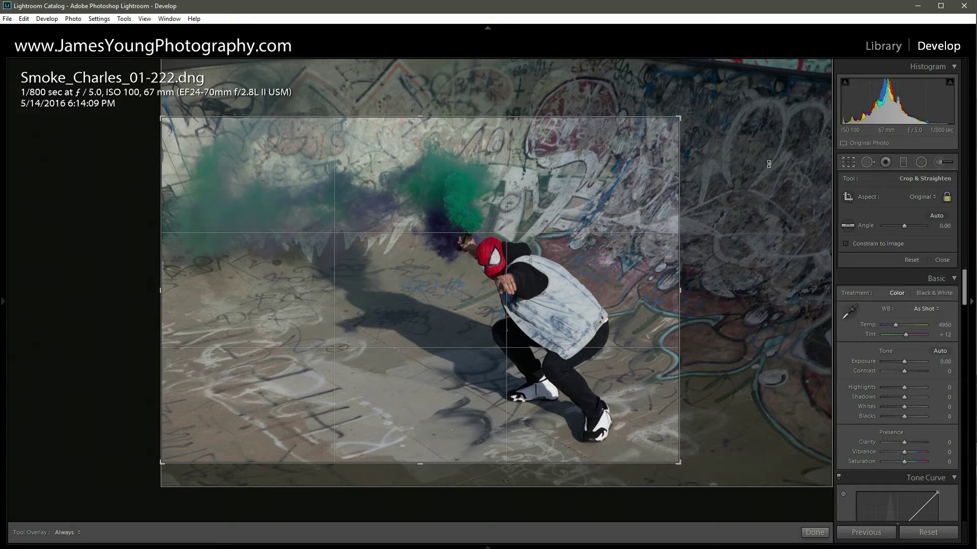
click(664, 163)
click(847, 165)
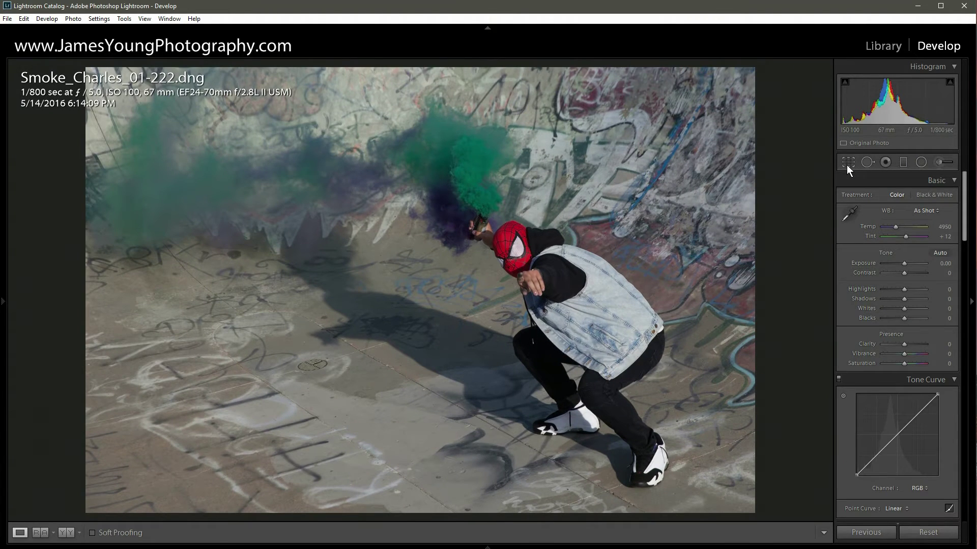
Warm the white balance temperature to 5226 and raise the exposure to +0.30.
click(896, 227)
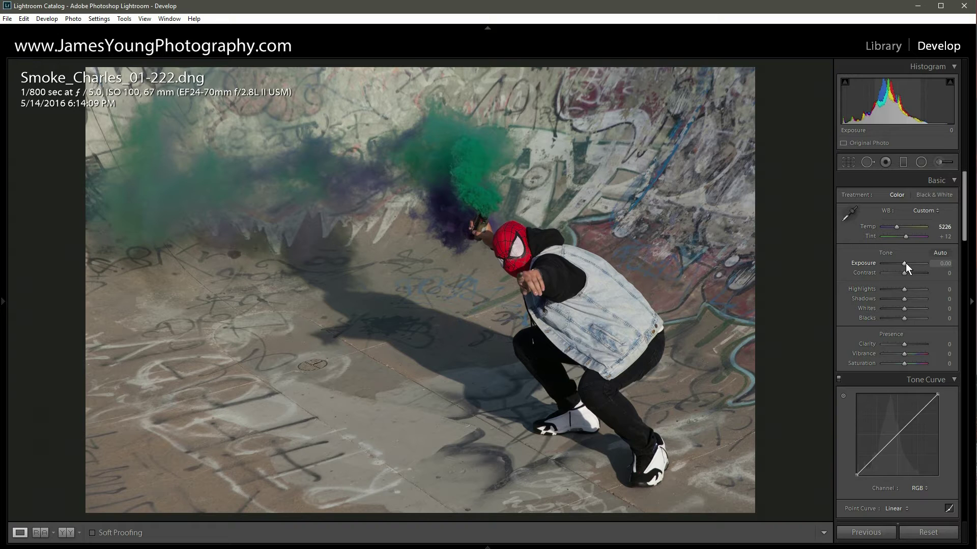
key(Up)
key(Up)
key(Up)
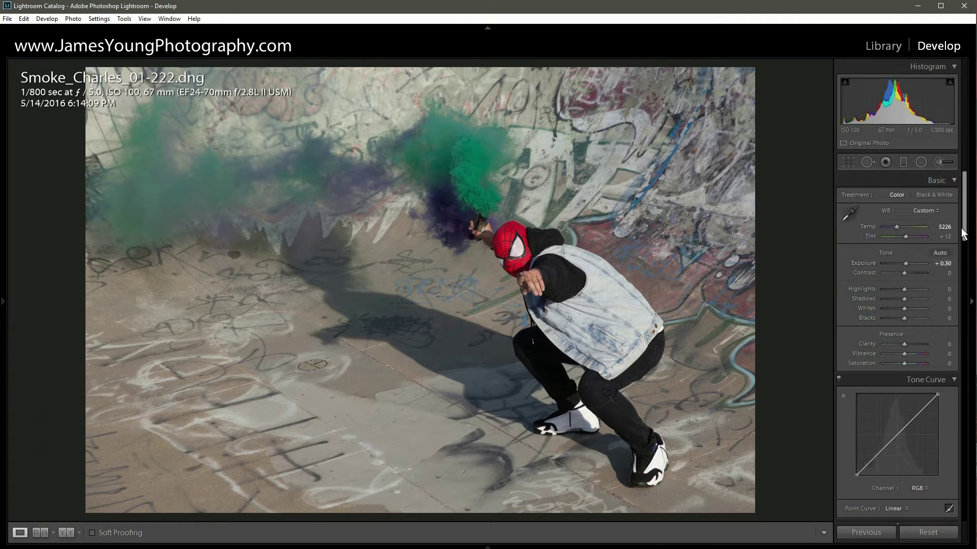
Set the tone curve's point curve to Strong Contrast.
drag(964, 197, 965, 215)
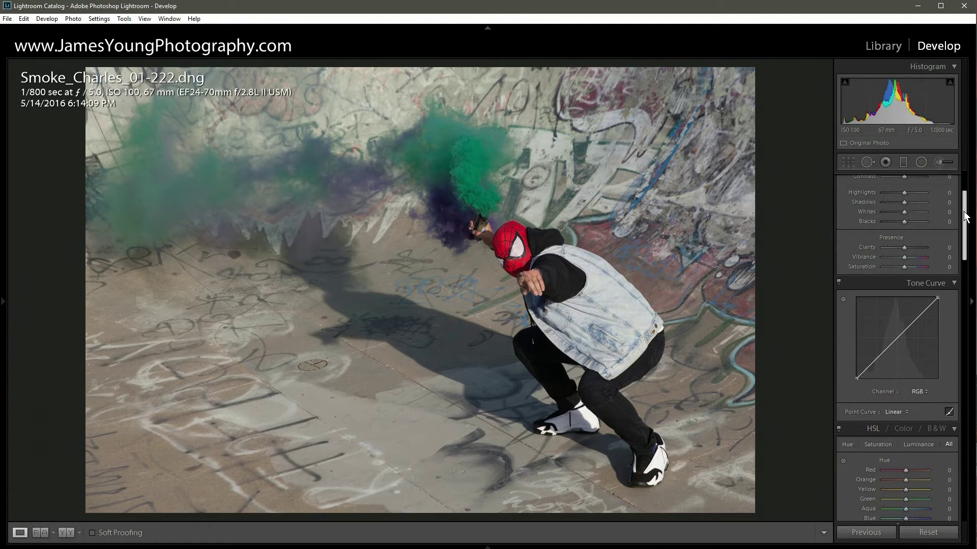
click(895, 412)
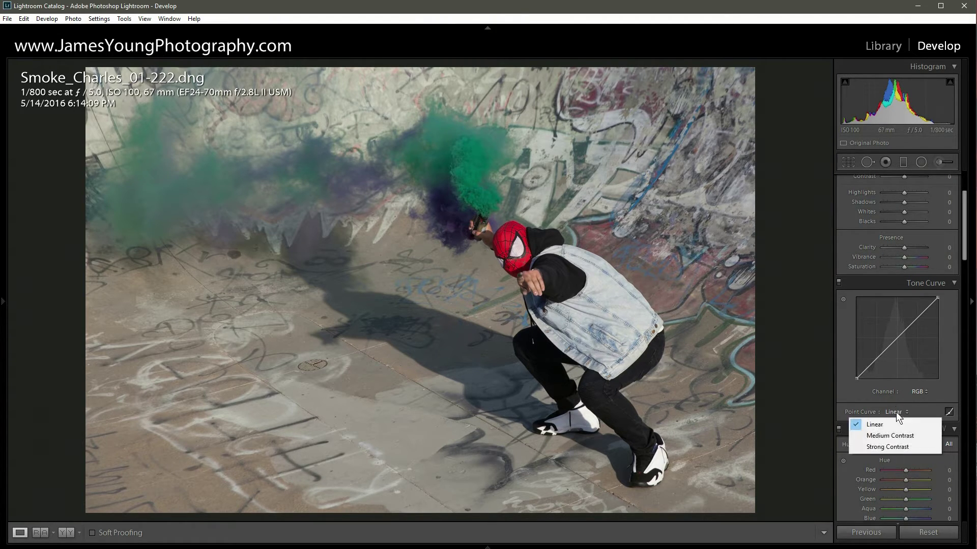
click(896, 447)
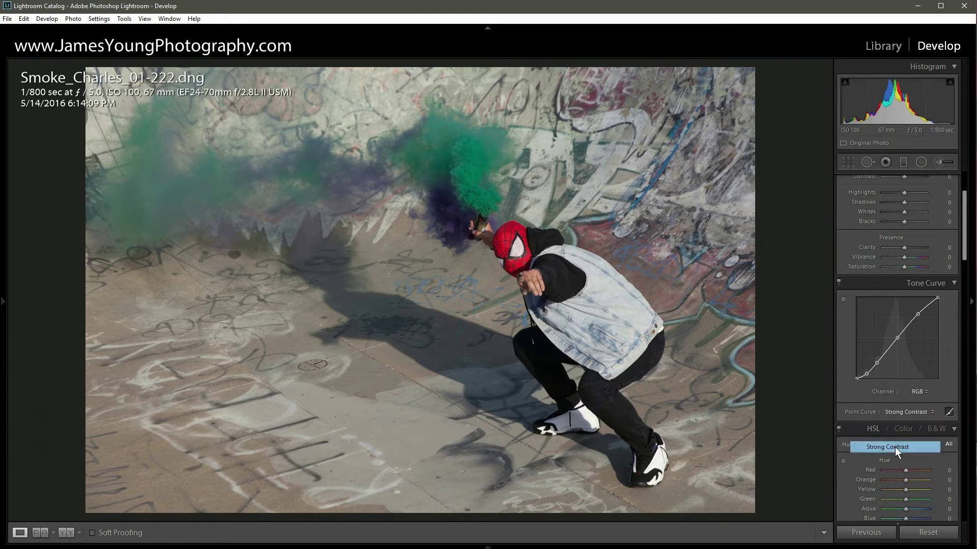
Raise the photo's basic contrast to +65.
drag(966, 248, 965, 236)
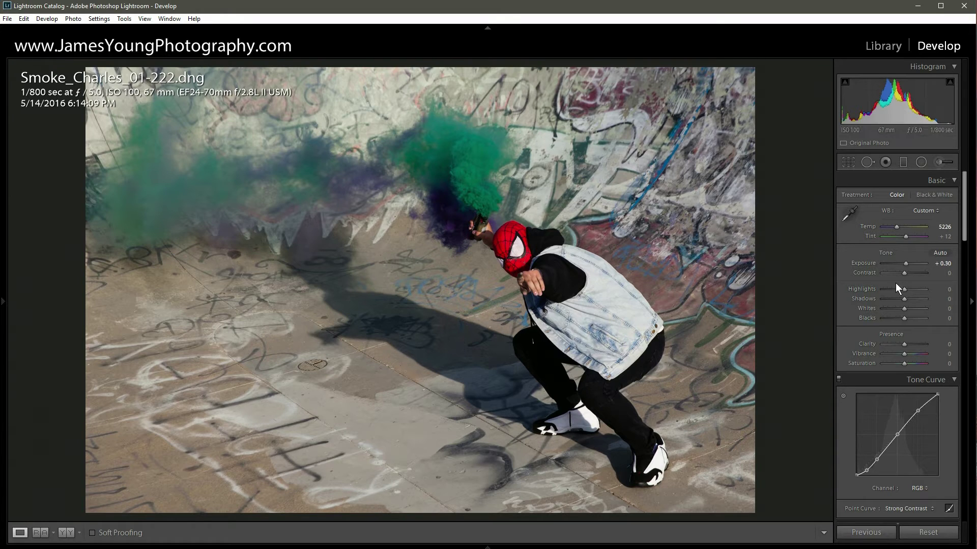
scroll(903, 273, up, 10)
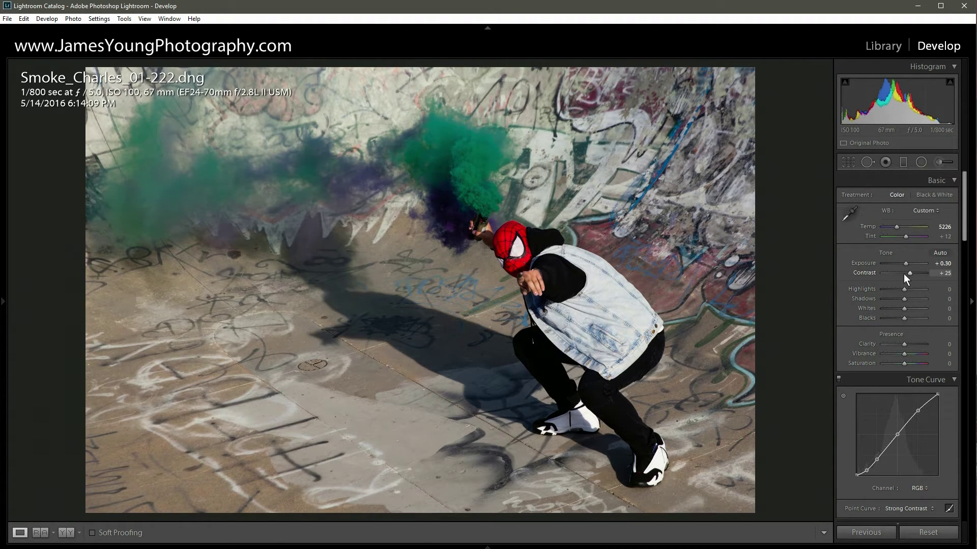
scroll(903, 274, up, 3)
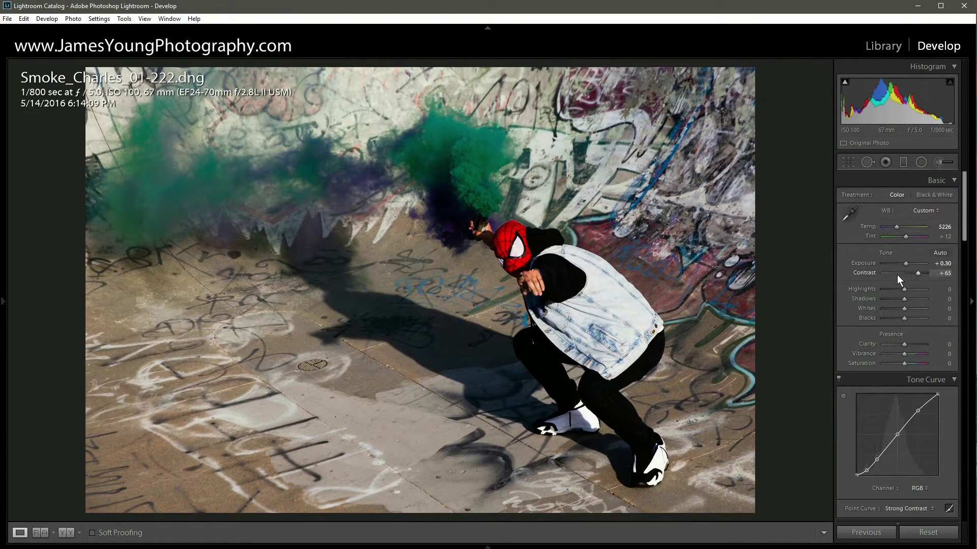
Set the highlights to -76, shadows to +100, whites to +38 and blacks to -26.
drag(905, 289, 929, 301)
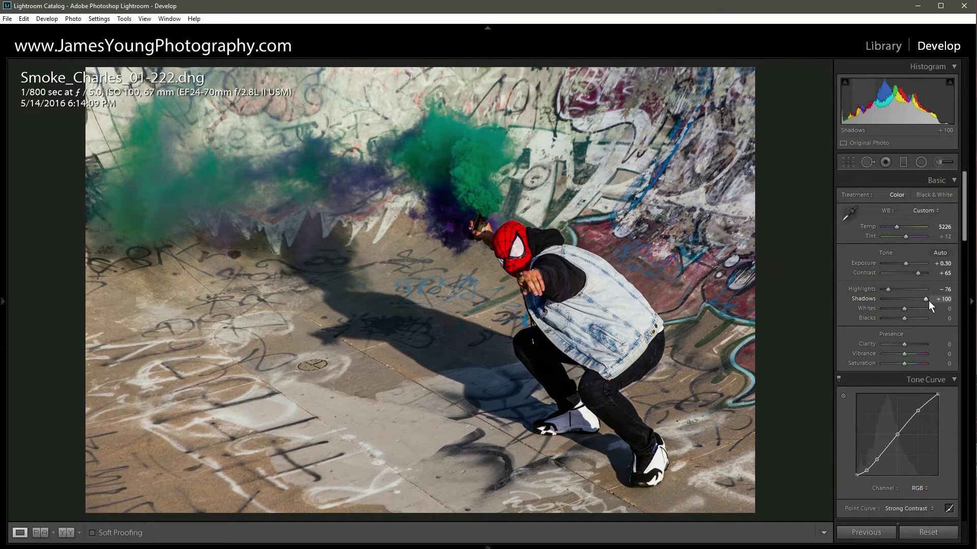
drag(903, 309, 911, 309)
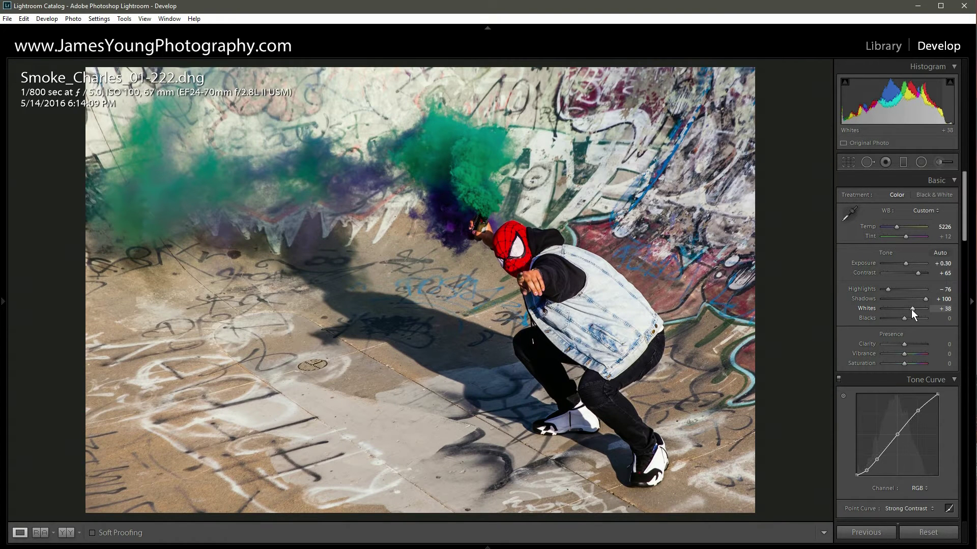
drag(904, 318, 898, 319)
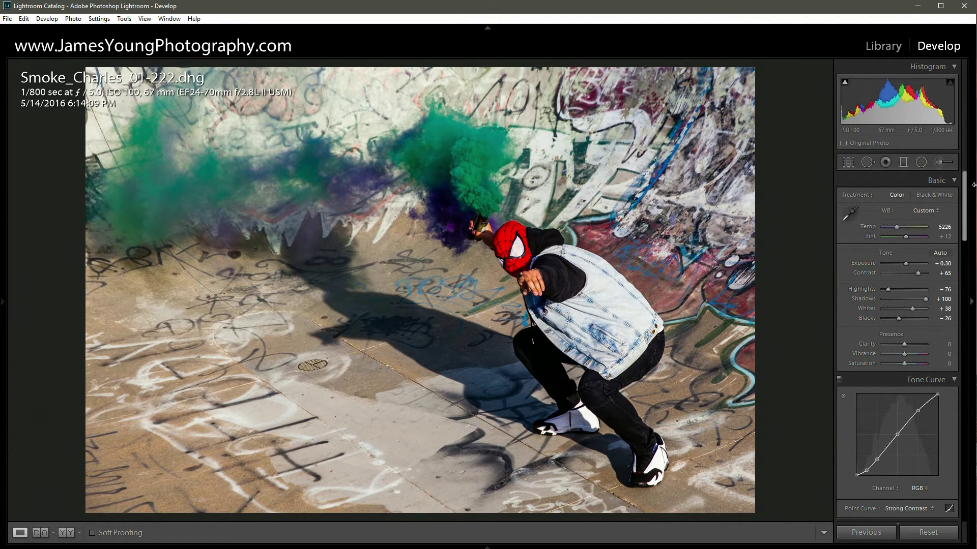
Set the Dehaze amount to +30 to strengthen the smoke.
drag(968, 198, 973, 461)
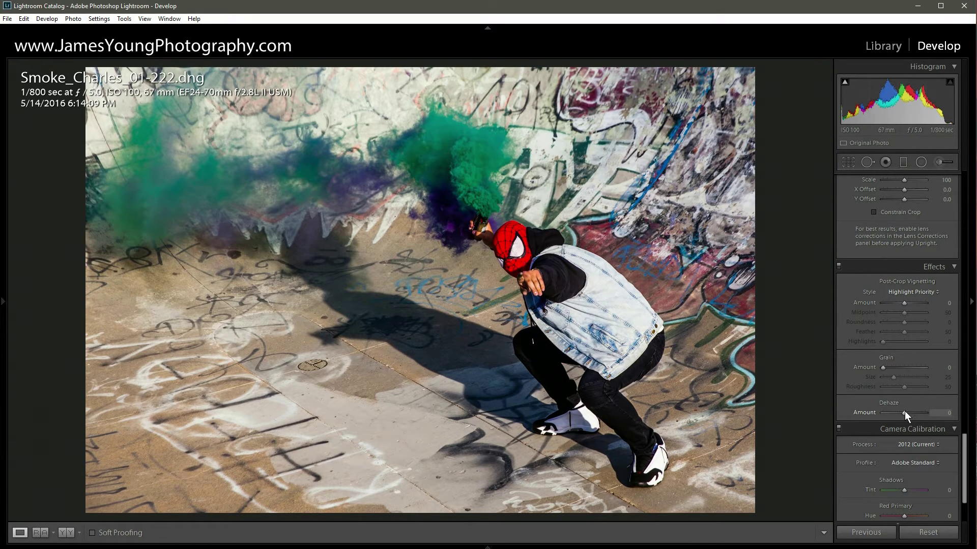
scroll(905, 411, up, 3)
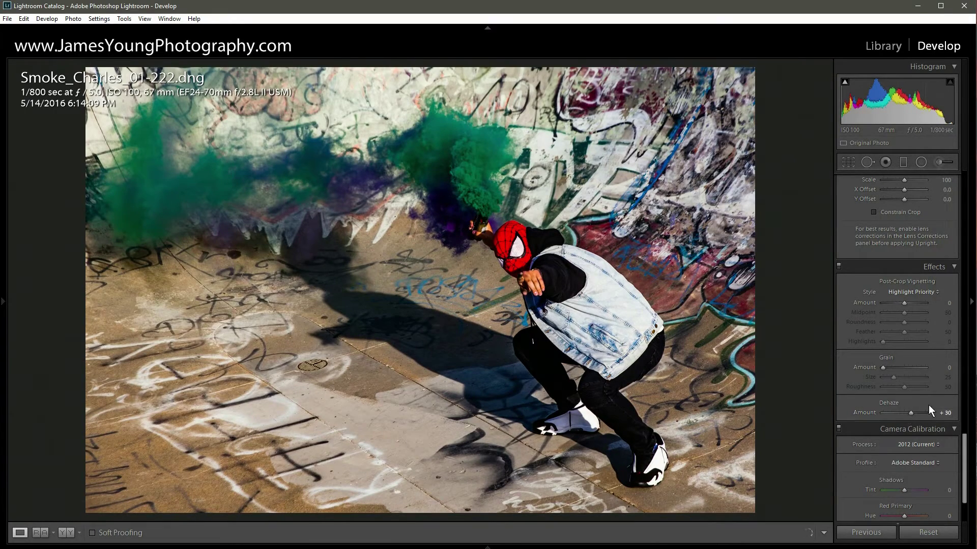
scroll(967, 455, up, 1)
Raise the photo's clarity to +50.
drag(967, 455, 953, 213)
scroll(954, 214, up, 3)
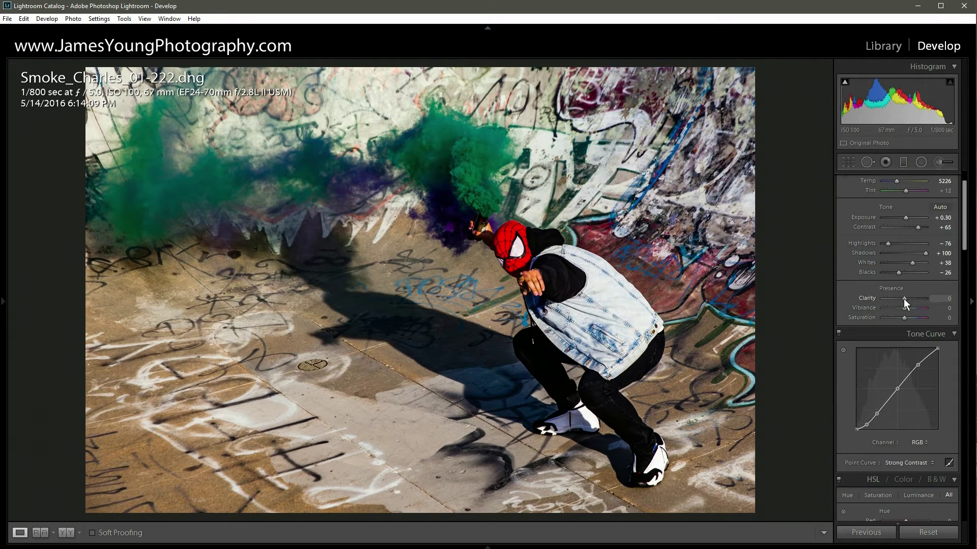
scroll(904, 299, up, 9)
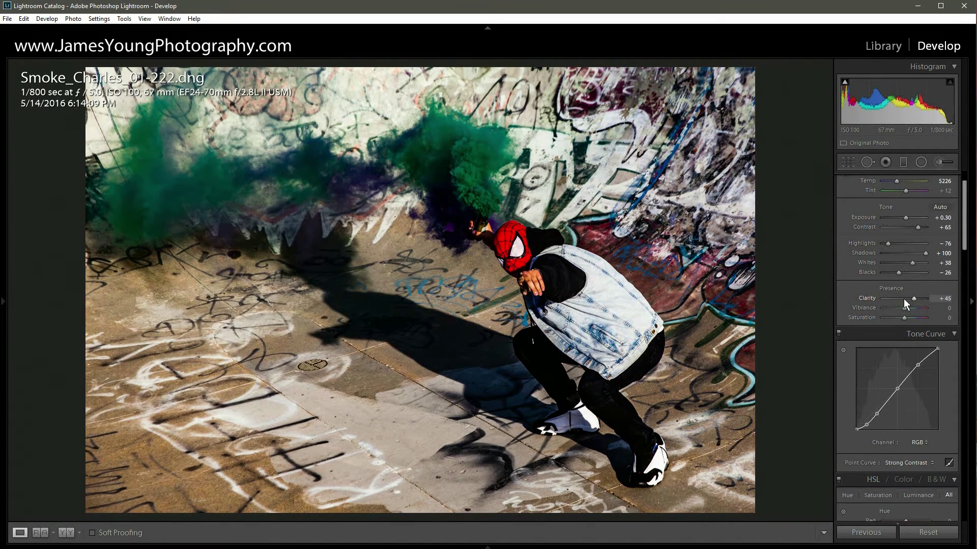
scroll(903, 304, up, 1)
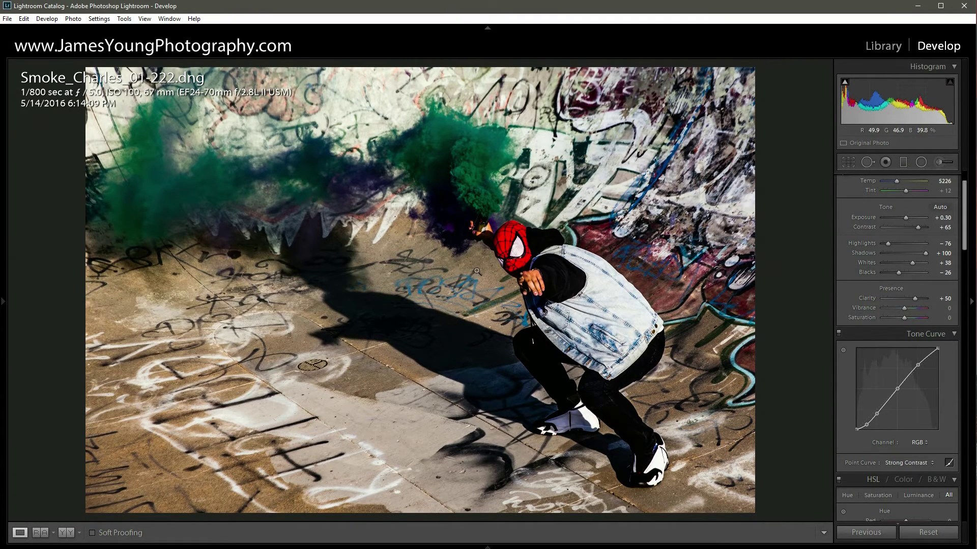
Set the vibrance to +10 and lower the saturation to -30.
drag(905, 307, 906, 308)
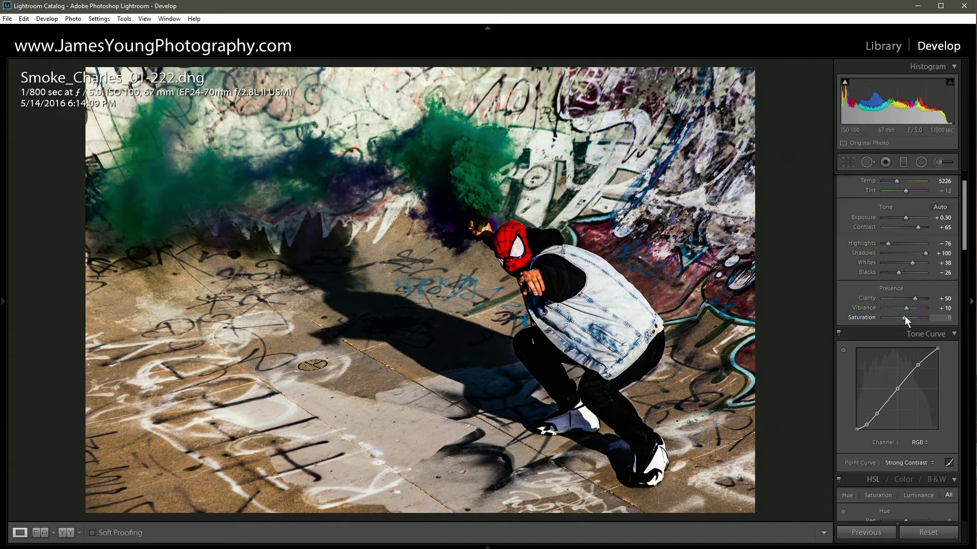
scroll(905, 316, down, 6)
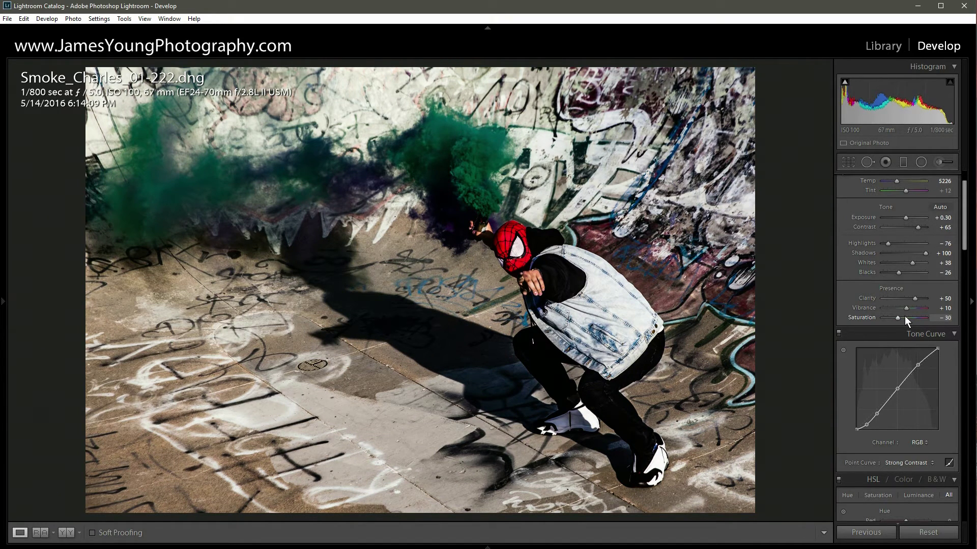
scroll(878, 334, up, 3)
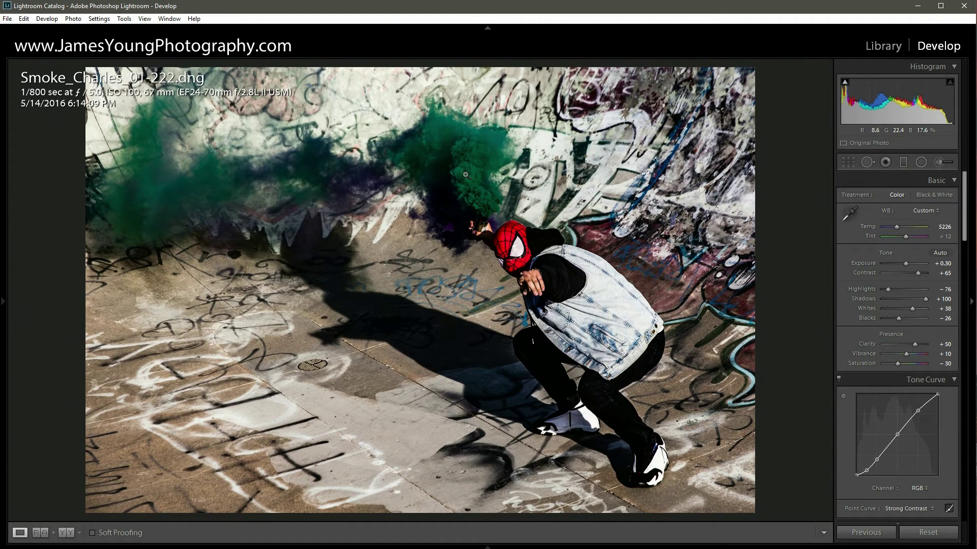
Brighten the smoke colours by setting the HSL luminance of green to +40 and of aqua to +70.
drag(965, 214, 966, 280)
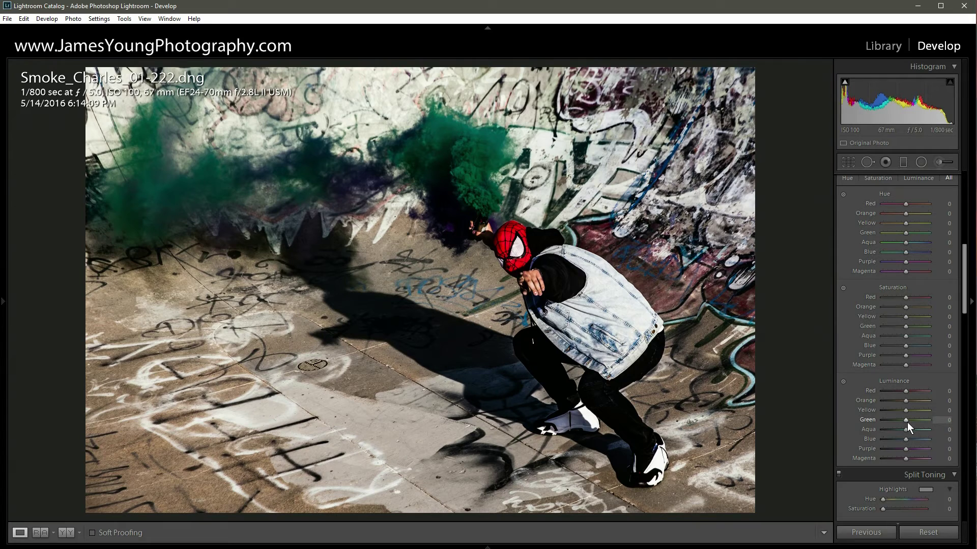
click(907, 421)
key(Up)
key(Up)
key(Up)
key(Up)
key(Up)
key(Up)
key(Up)
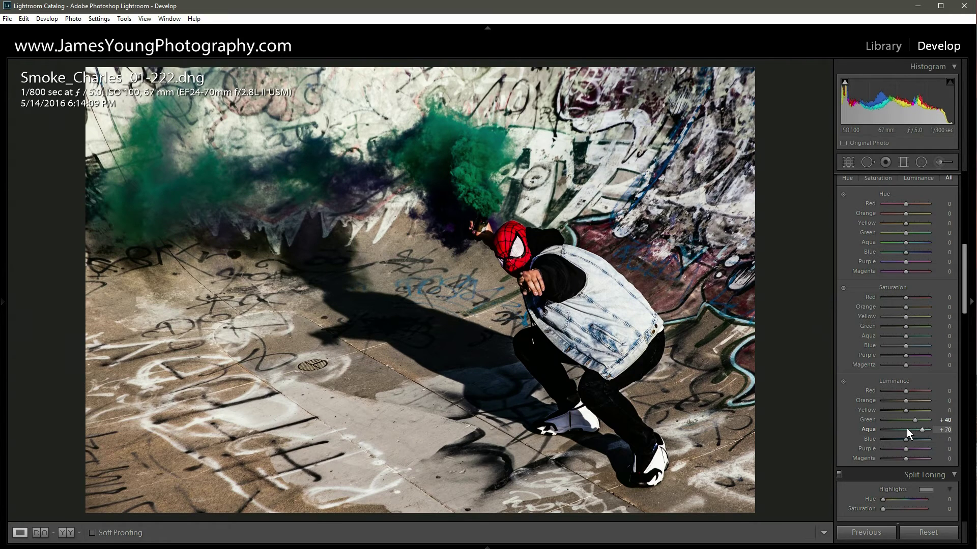
Turn the HSL adjustments off and on again to compare their effect on the smoke.
scroll(865, 344, up, 2)
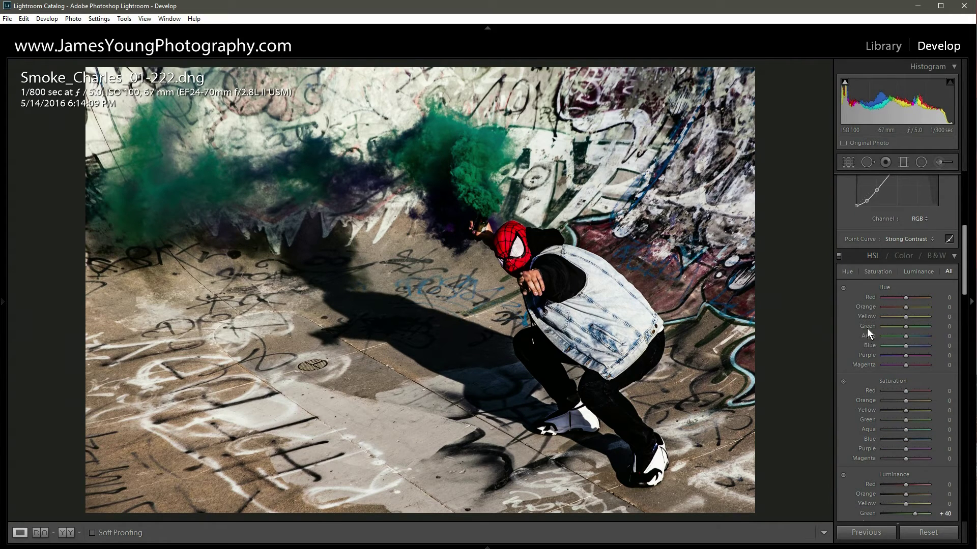
click(839, 256)
click(838, 256)
Set the sharpening amount to 70.
scroll(961, 306, down, 10)
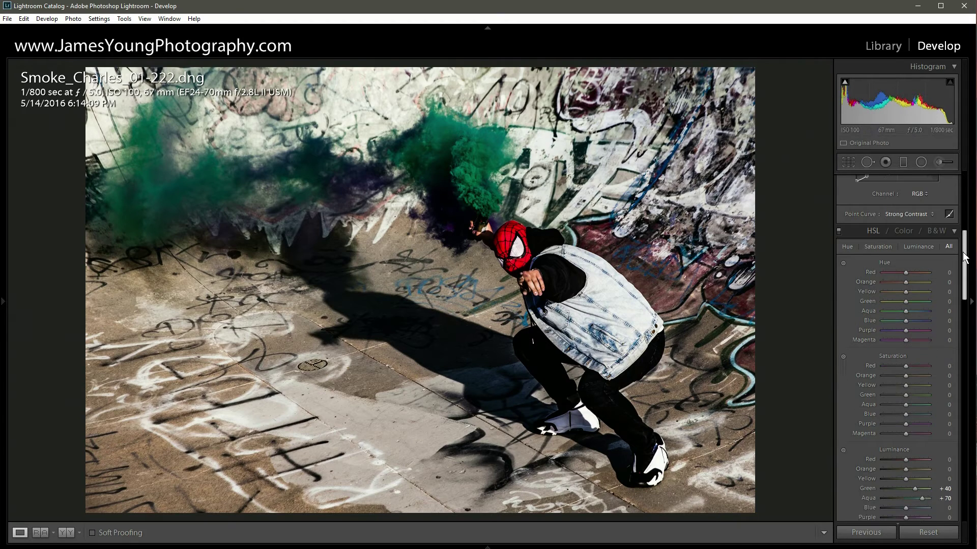
scroll(970, 307, down, 5)
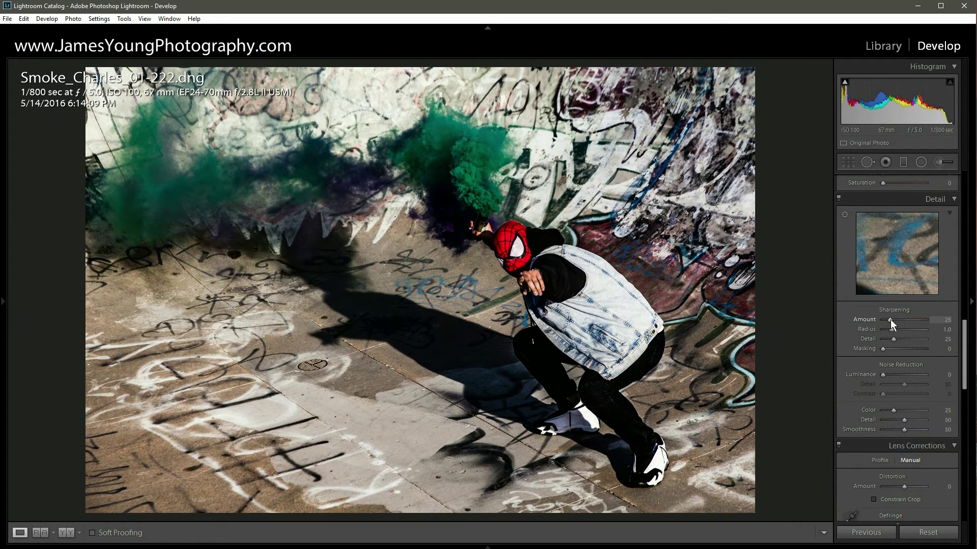
drag(891, 320, 893, 321)
Inspect the red mask up close with the detail adjustments off and on, and return to the full photo.
click(515, 251)
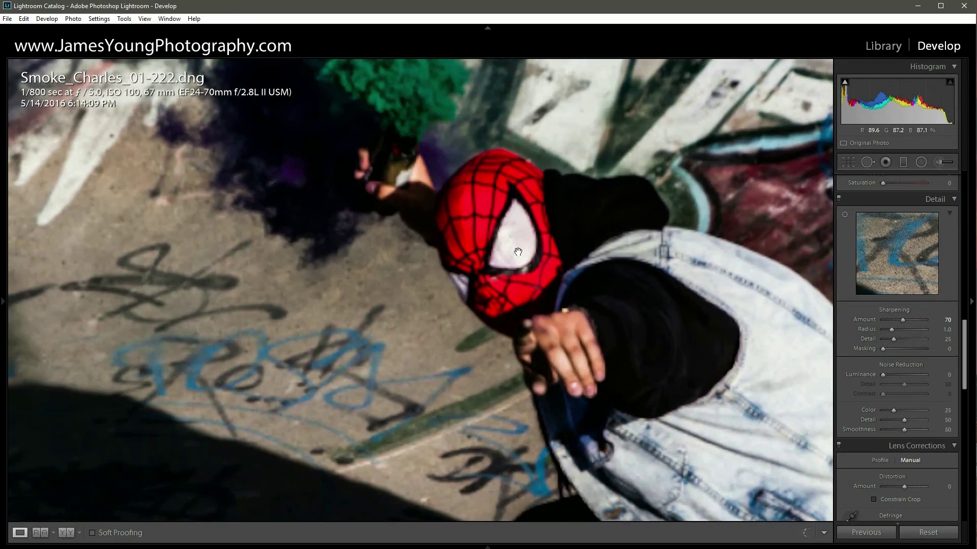
click(838, 198)
click(838, 197)
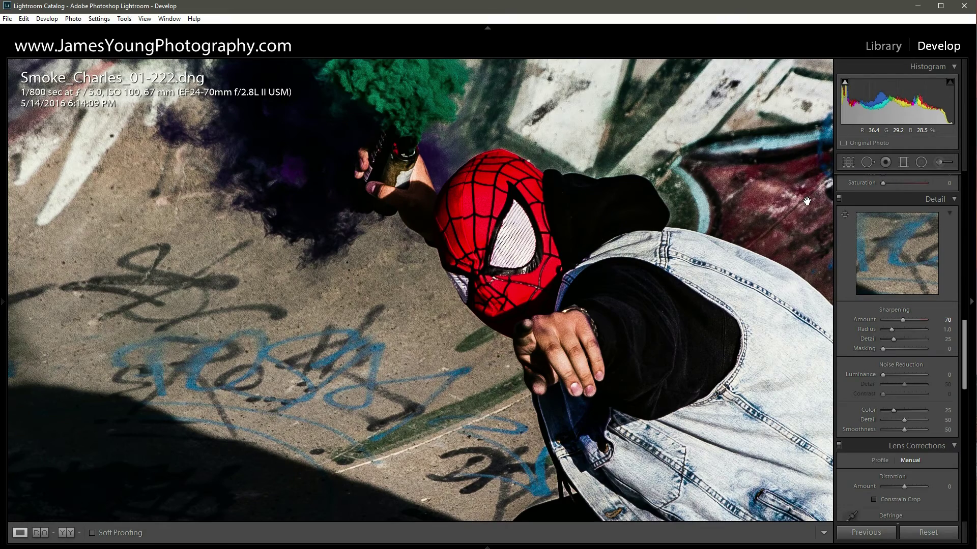
click(537, 255)
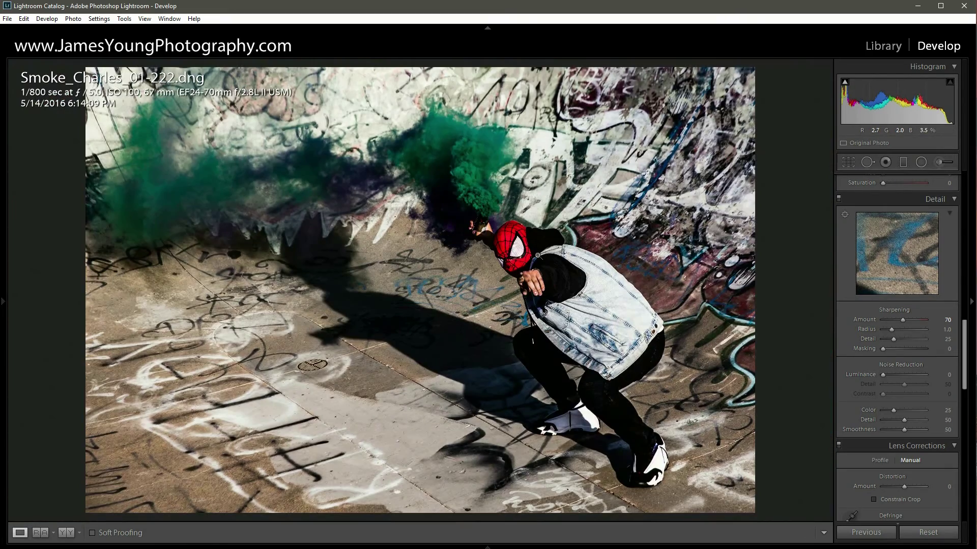
Try a post-crop vignette amount of -10 and reset it to its default.
scroll(945, 355, down, 5)
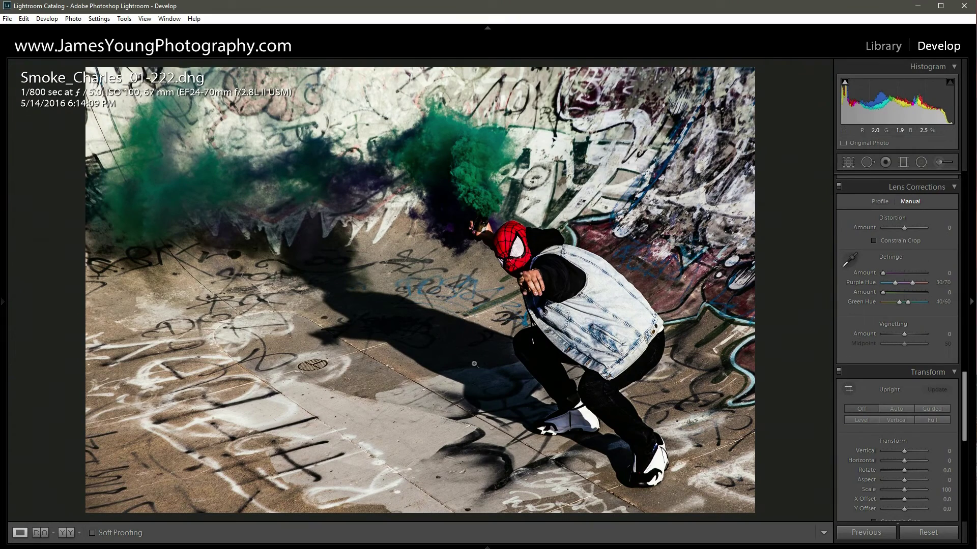
drag(965, 384, 965, 434)
click(902, 364)
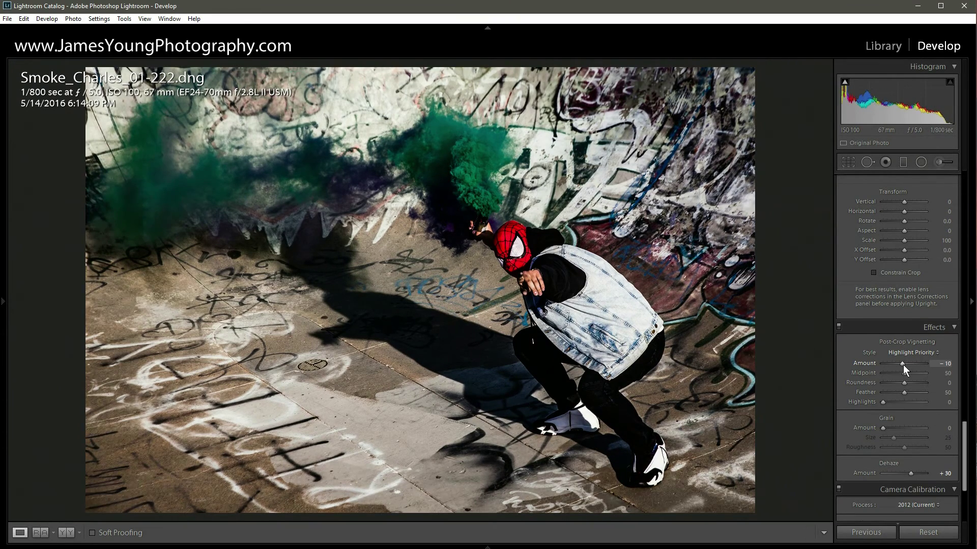
double_click(903, 364)
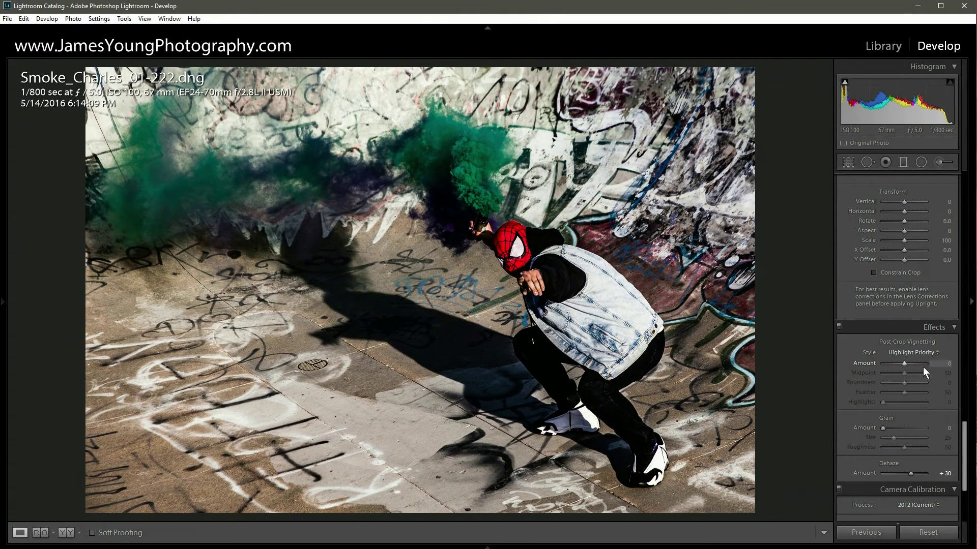
Compare the cropped, fully adjusted photo with its unedited version.
drag(965, 460, 972, 183)
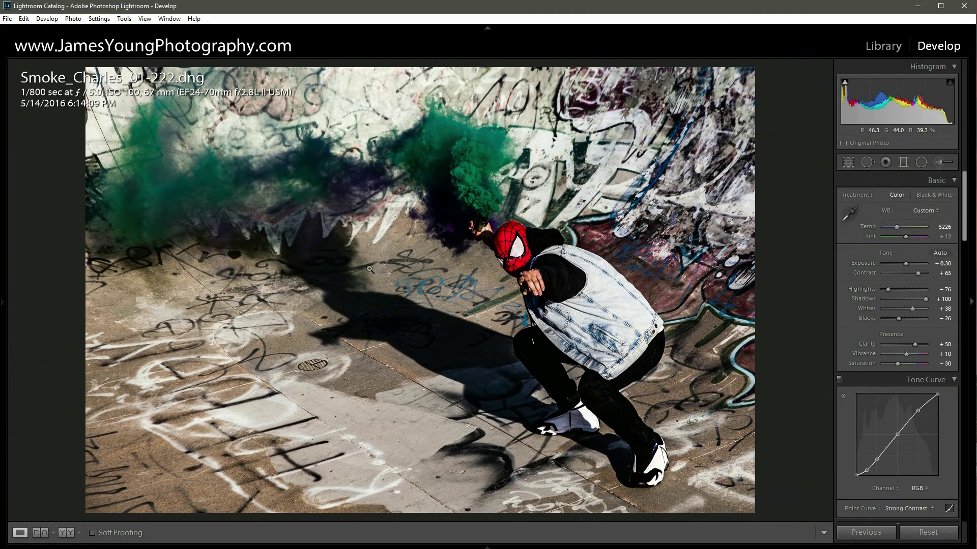
key(backslash)
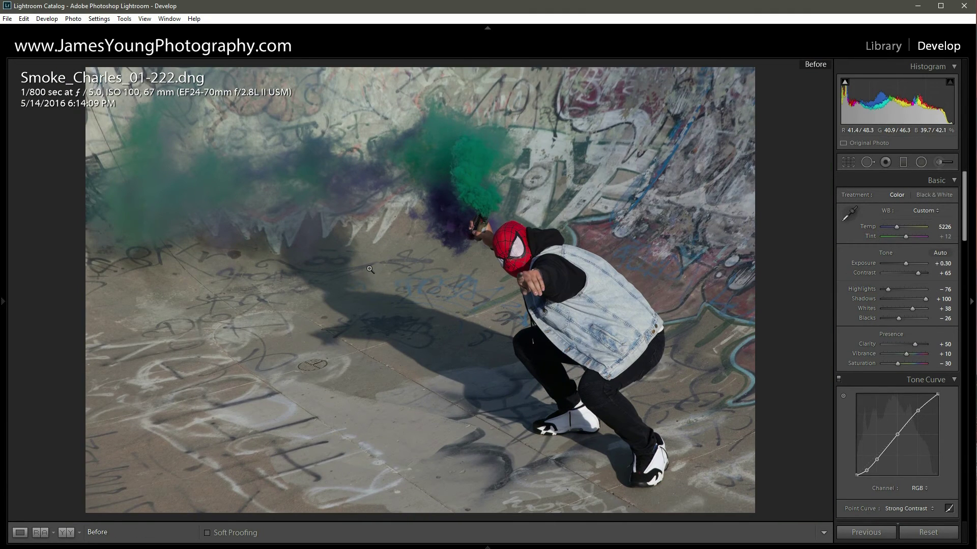
key(backslash)
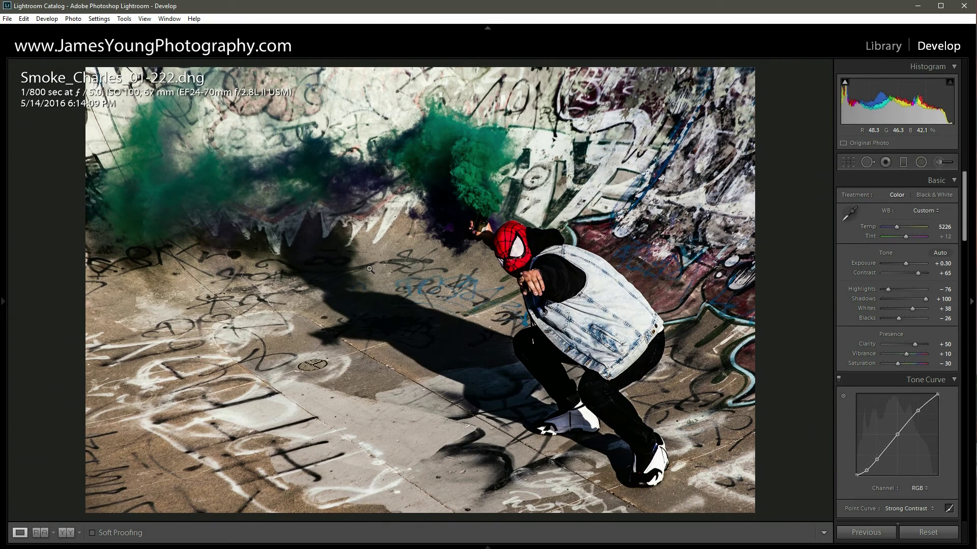